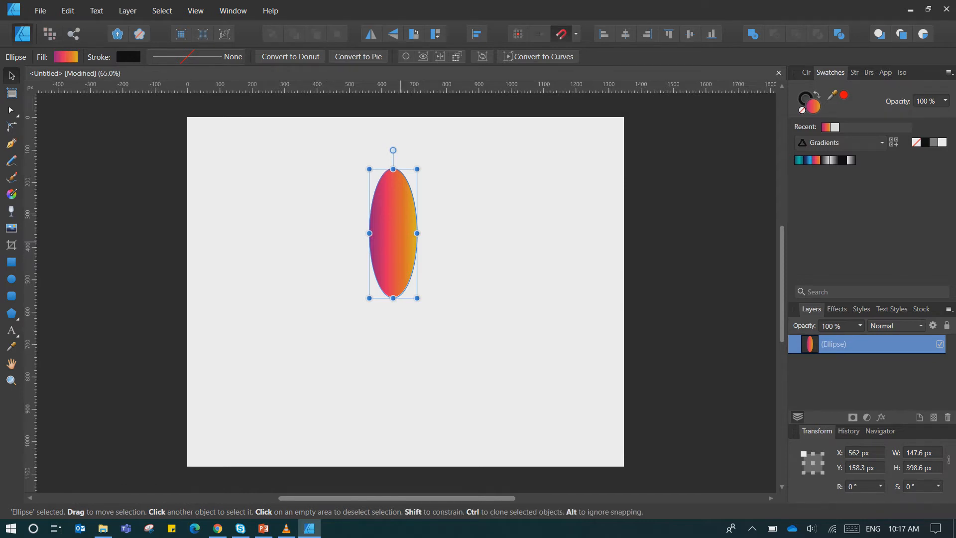
- Redirect the ellipse's linear gradient diagonally so it runs from purple at its upper left to yellow at its lower right
key("g")
left_click_drag(426, 182, 360, 279)
left_click_drag(356, 169, 417, 298)
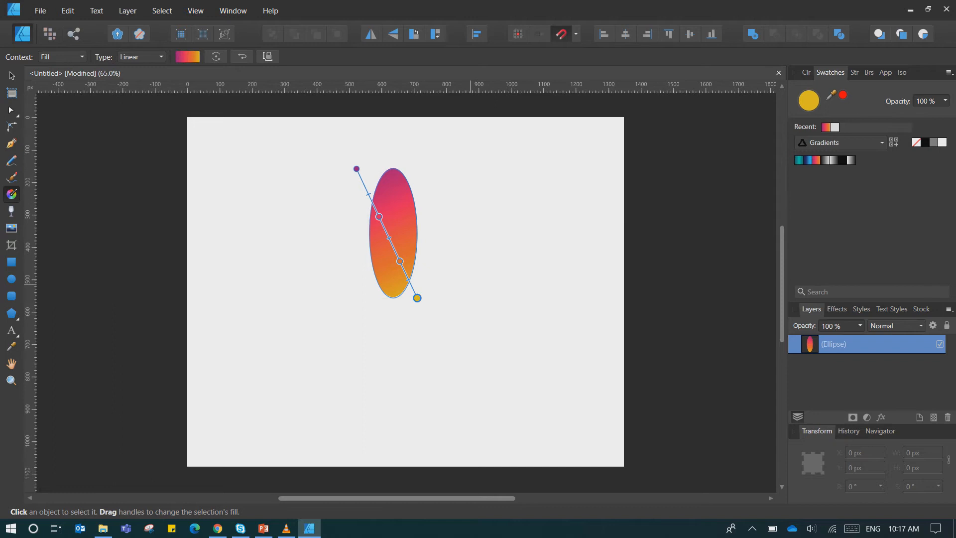
key("v")
left_click(495, 254)
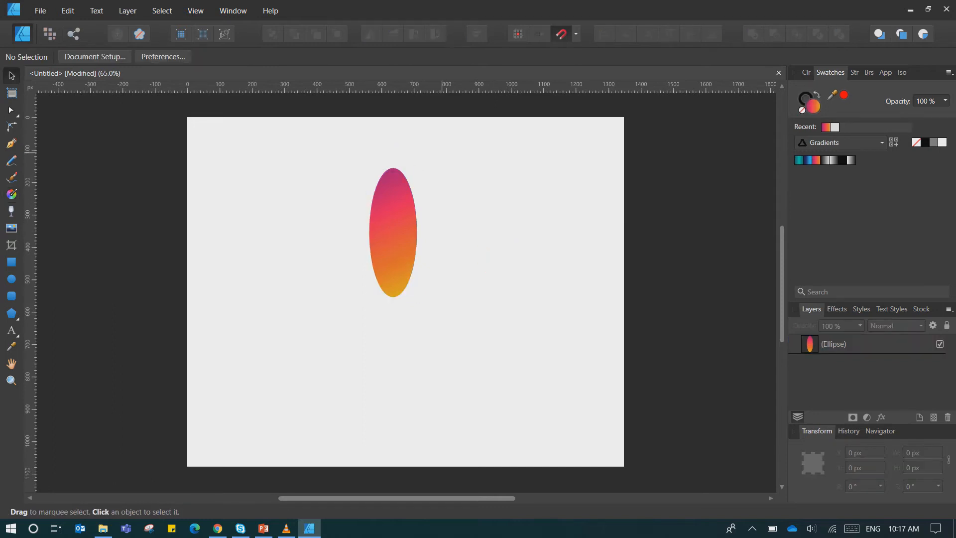
- Open the layer effects of the ellipse and move the dialog clear of the artwork
left_click(402, 207)
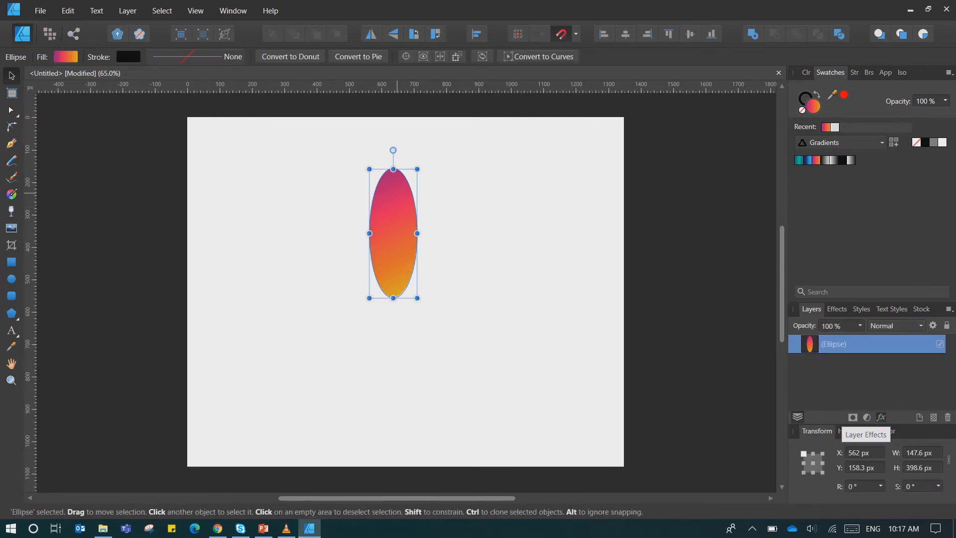
left_click(881, 416)
left_click_drag(474, 94, 697, 142)
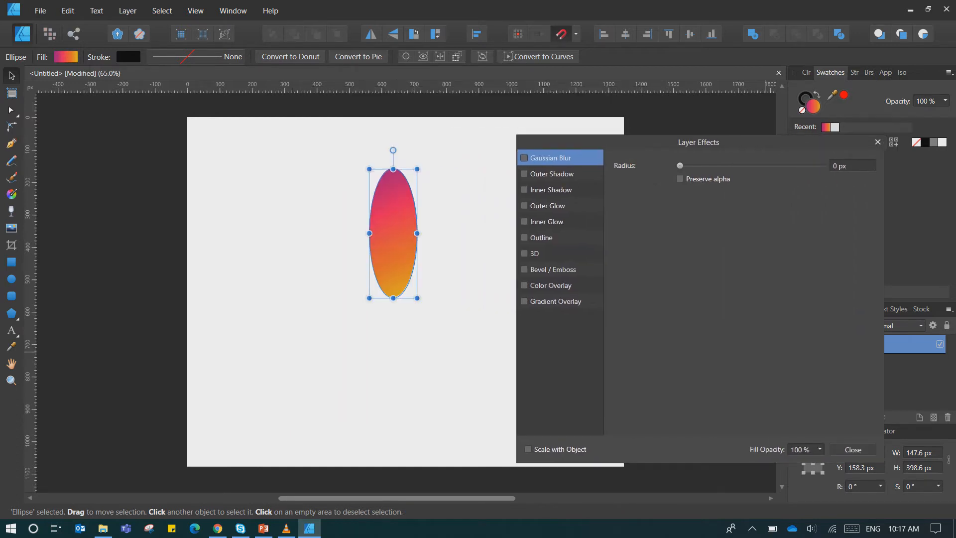
- Try a Pillow Bevel / Emboss effect with a 2.8 px radius on the ellipse
left_click(534, 254)
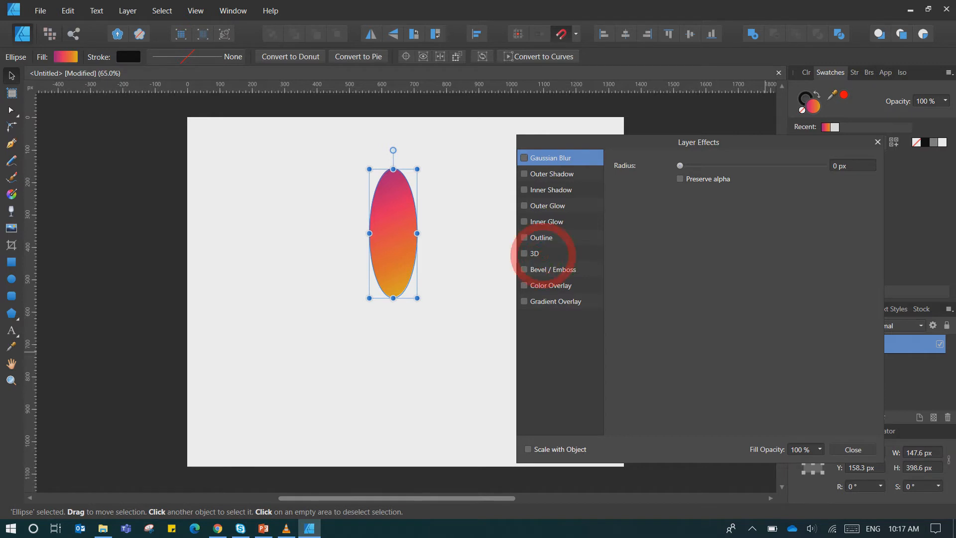
left_click(537, 269)
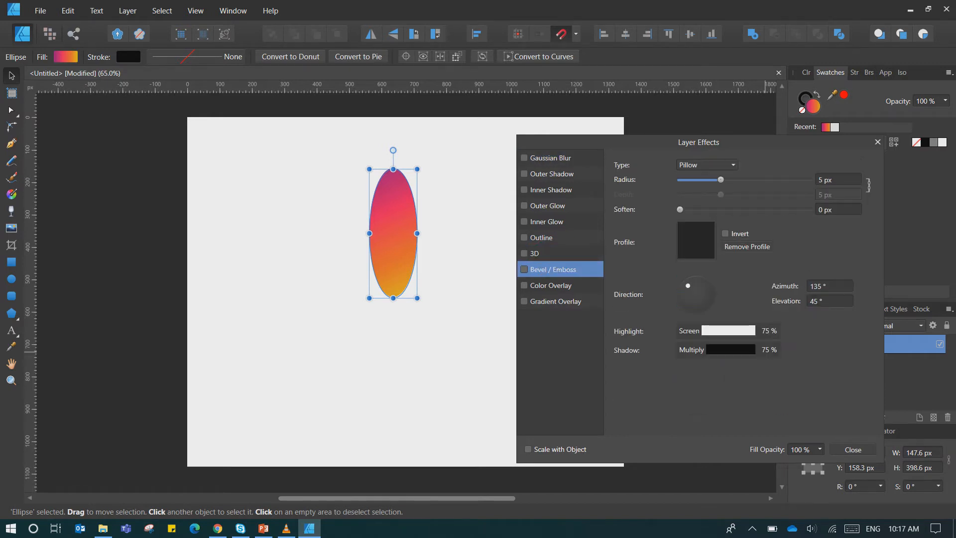
left_click(523, 270)
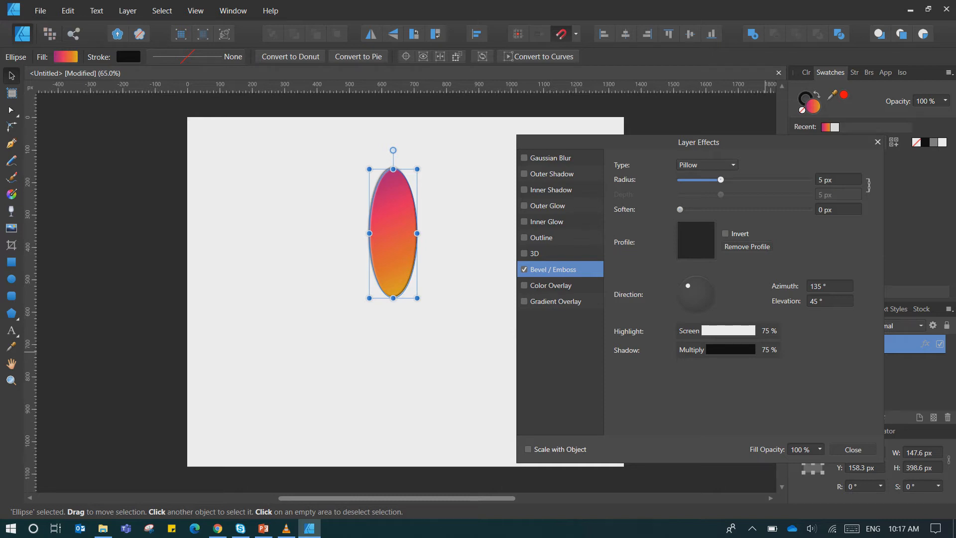
mouse_move(721, 179)
left_mouse_down()
mouse_move(703, 179)
mouse_move(715, 180)
left_mouse_up()
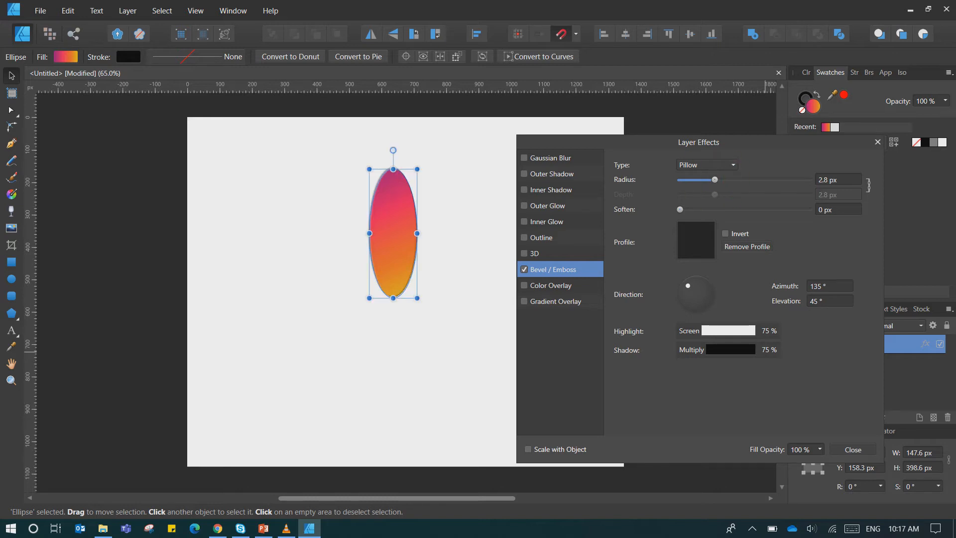
- Add an outer shadow with an 11 px radius to the ellipse and turn off its Bevel / Emboss effect
left_click(548, 174)
left_click(524, 173)
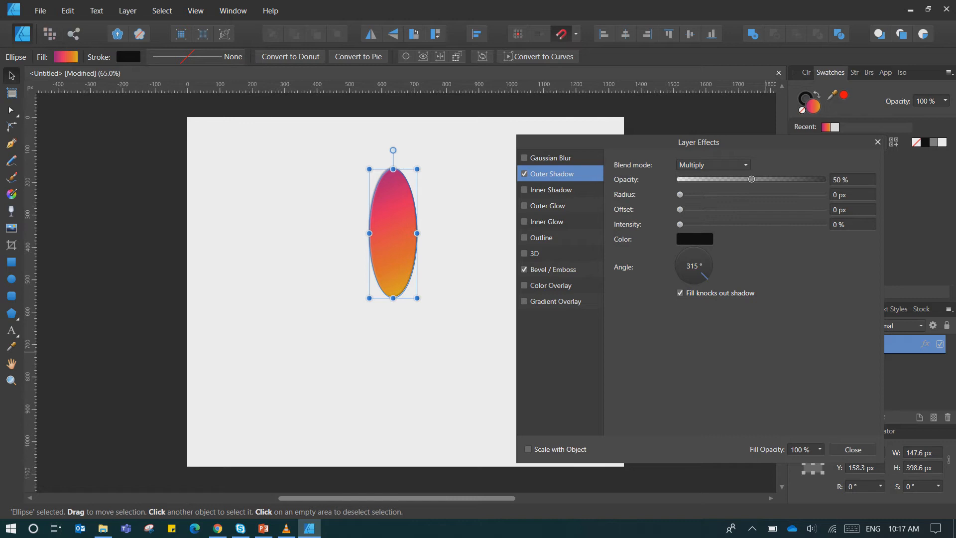
left_click_drag(679, 194, 743, 194)
left_click(523, 268)
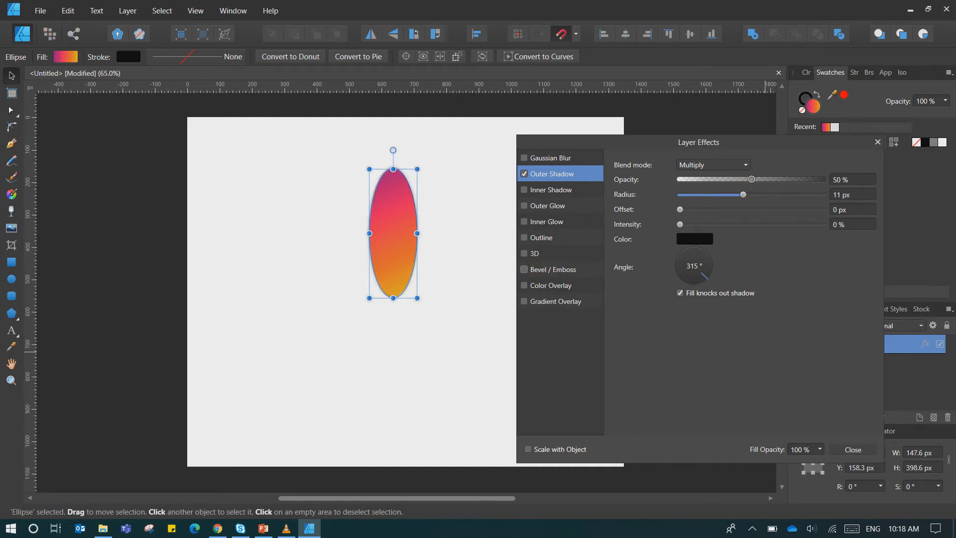
left_click(447, 329)
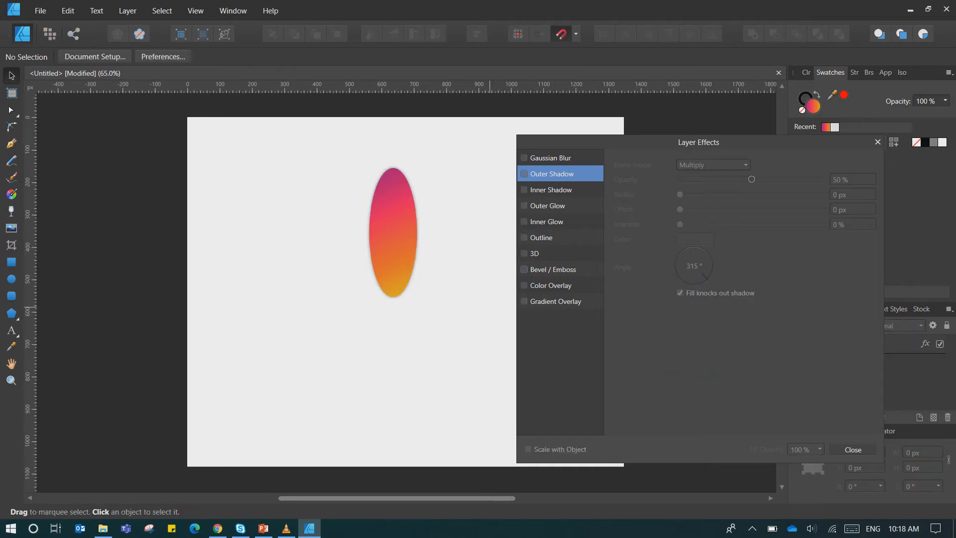
left_click(852, 450)
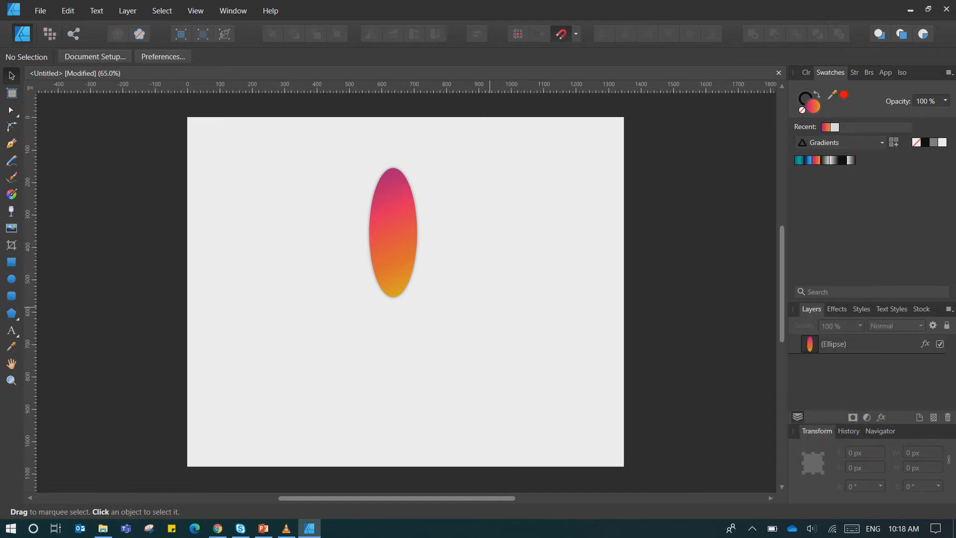
- Duplicate the ellipse, flip the copy vertically and place it straight below so its tip overlaps the original's lower end
left_click(380, 264)
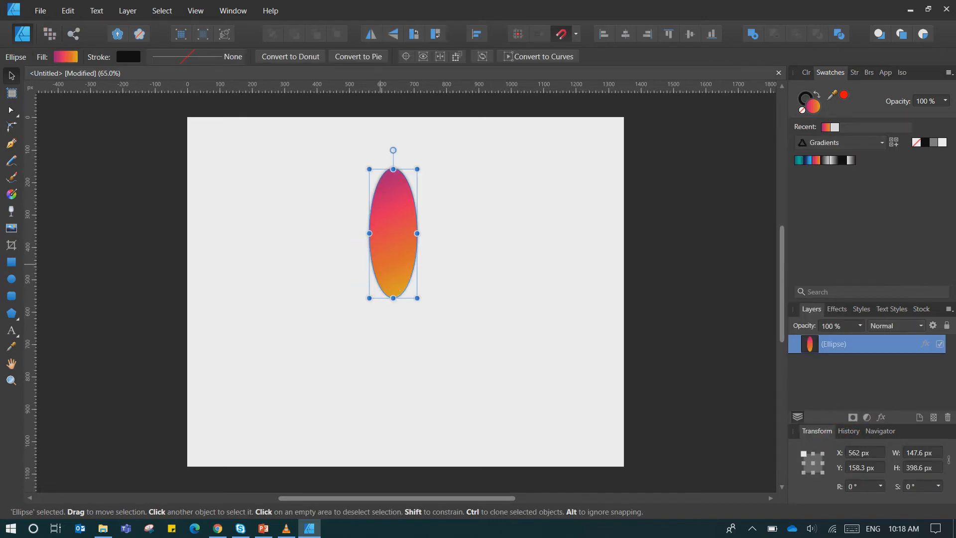
key("ctrl+j")
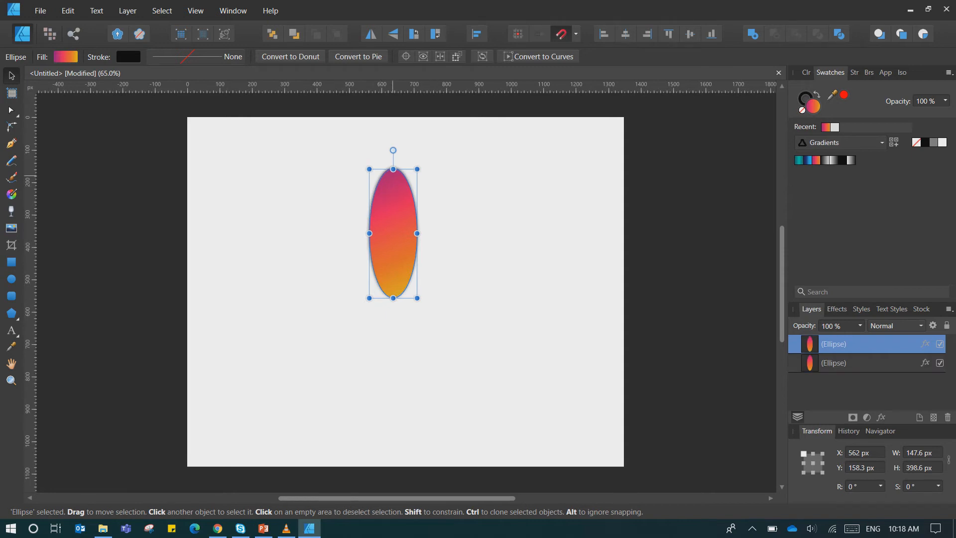
left_click(393, 33)
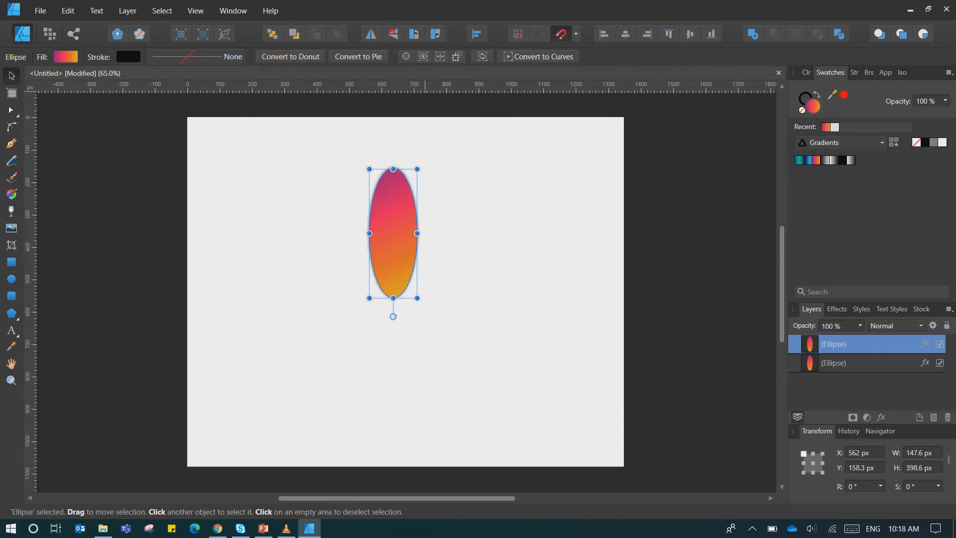
left_click_drag(392, 233, 393, 348)
- Group the two ellipses, then duplicate the group and rotate the copy 90° to form a four-petal cross
key("ctrl+a")
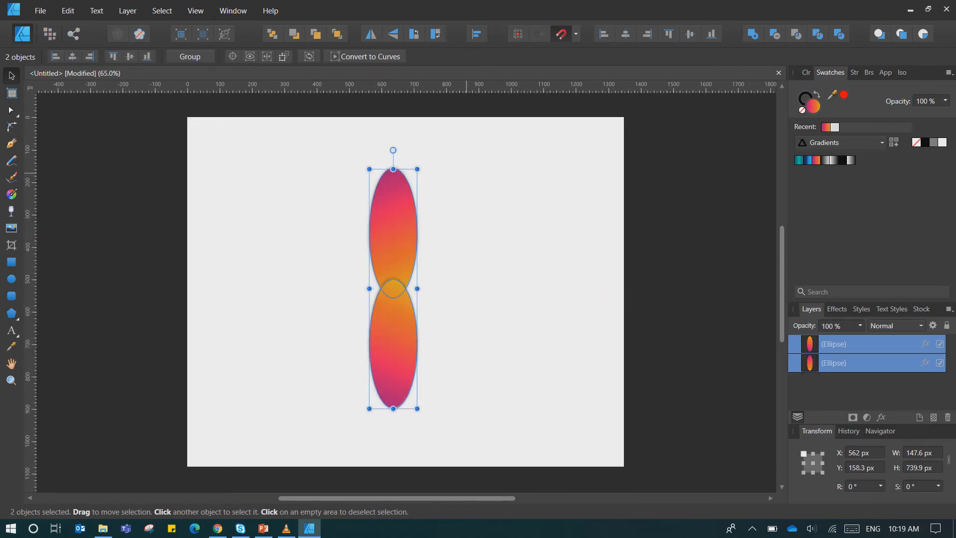
key("ctrl+g")
key("ctrl+j")
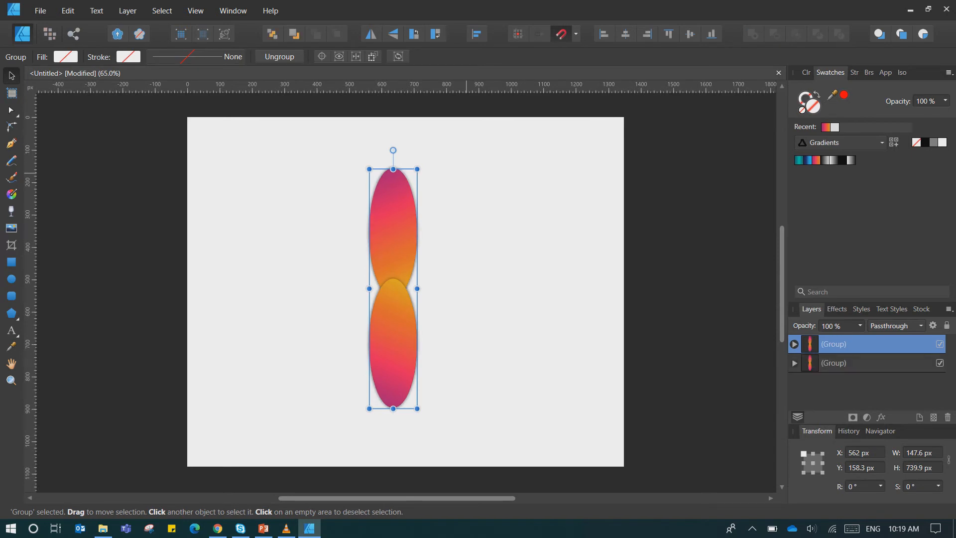
left_click_drag(392, 149, 254, 288)
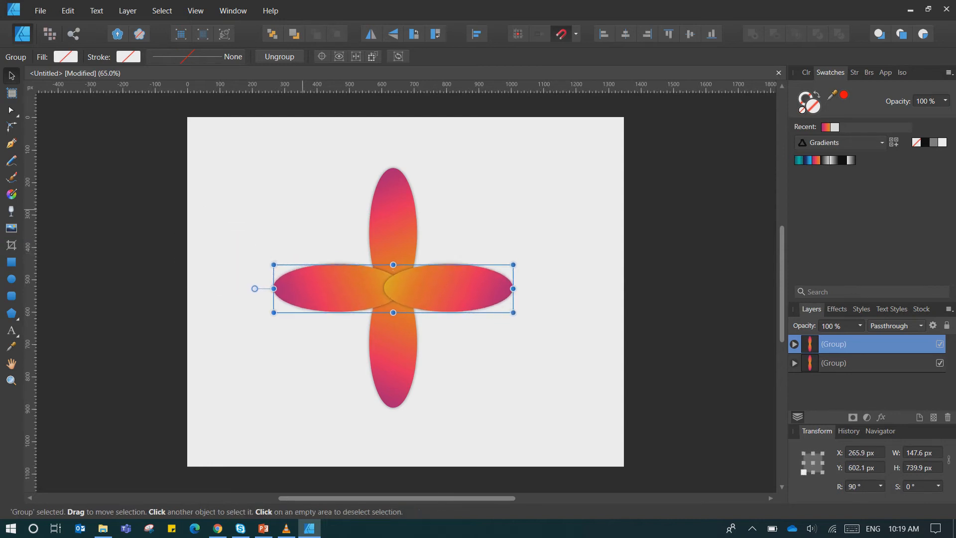
- Group the four petals, duplicate the group, and rotate the copy about 10.2° while shrinking it around its center to about 669 × 693 px
left_click_drag(224, 141, 595, 438)
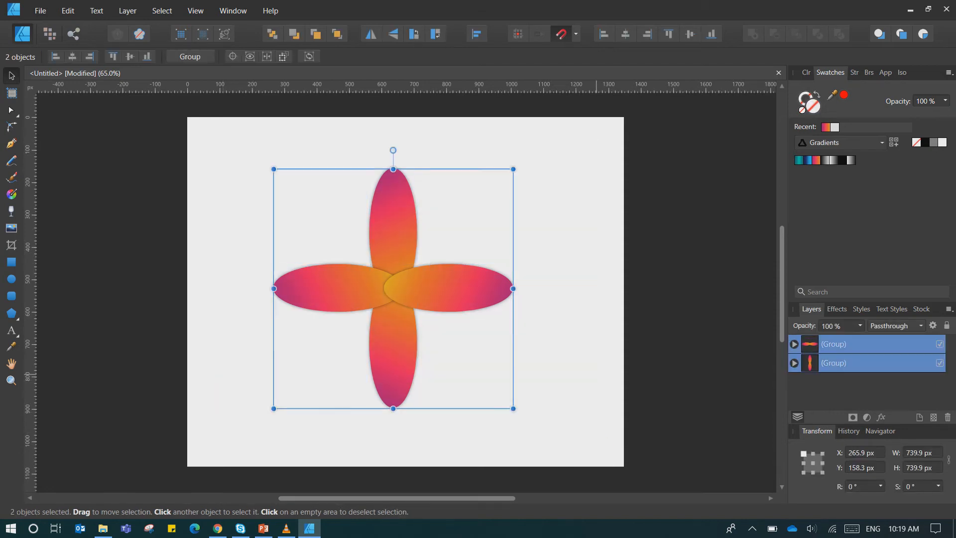
key("ctrl+g")
key("ctrl+j")
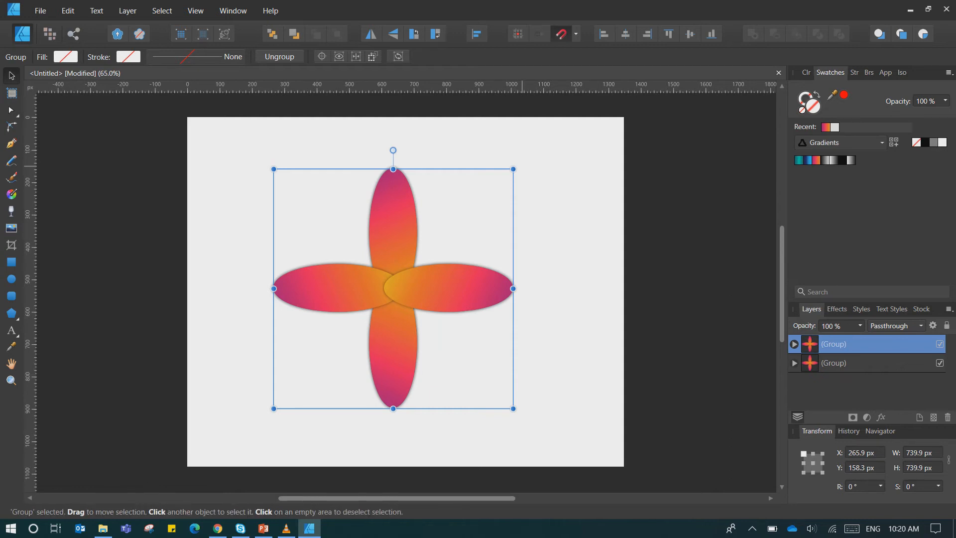
left_click_drag(521, 165, 483, 159)
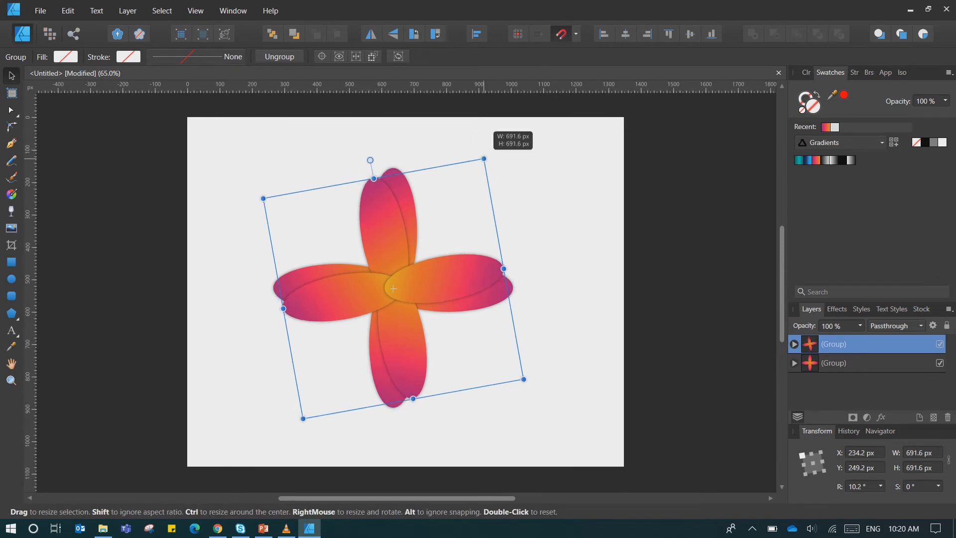
mouse_move(484, 158)
left_mouse_down()
mouse_move(474, 164)
mouse_move(480, 159)
left_mouse_up()
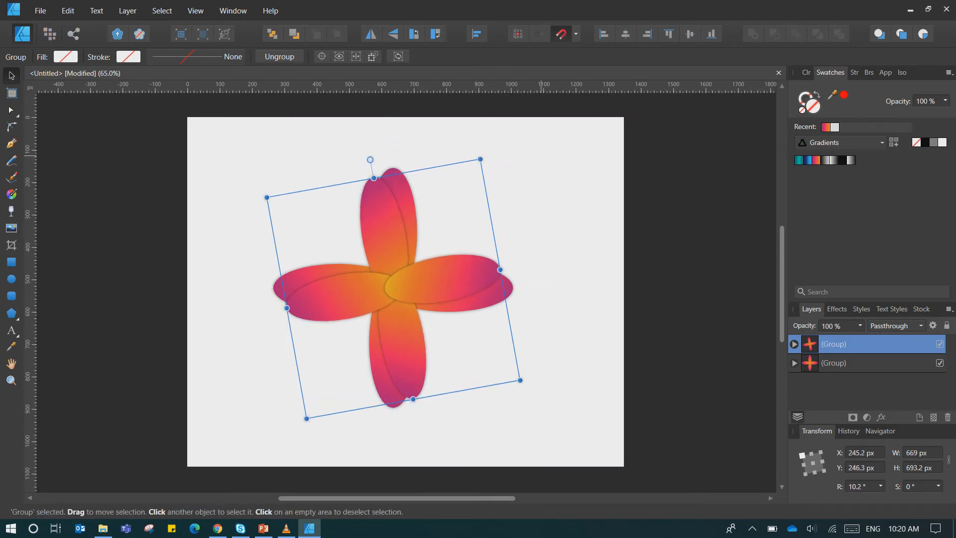
- Repeat the rotate-and-shrink duplication of the petal group until the copies spiral down to a tiny point at the flower's center
key("ctrl+j")
key("ctrl+j")
key("ctrl+j")
key("ctrl+j")
key("ctrl+j")
key("ctrl+j")
key("ctrl+j")
key("ctrl+j")
key("ctrl+j")
key("ctrl+j")
key("ctrl+j")
key("ctrl+j")
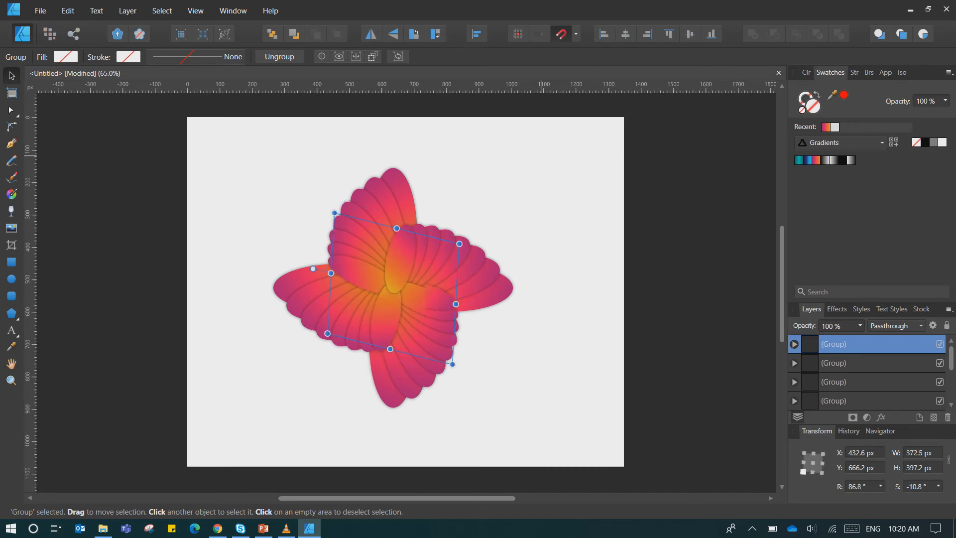
key("ctrl+j")
key("ctrl+j")
key("ctrl+j")
key("ctrl+j")
key("ctrl+j")
key("ctrl+j")
key("ctrl+j")
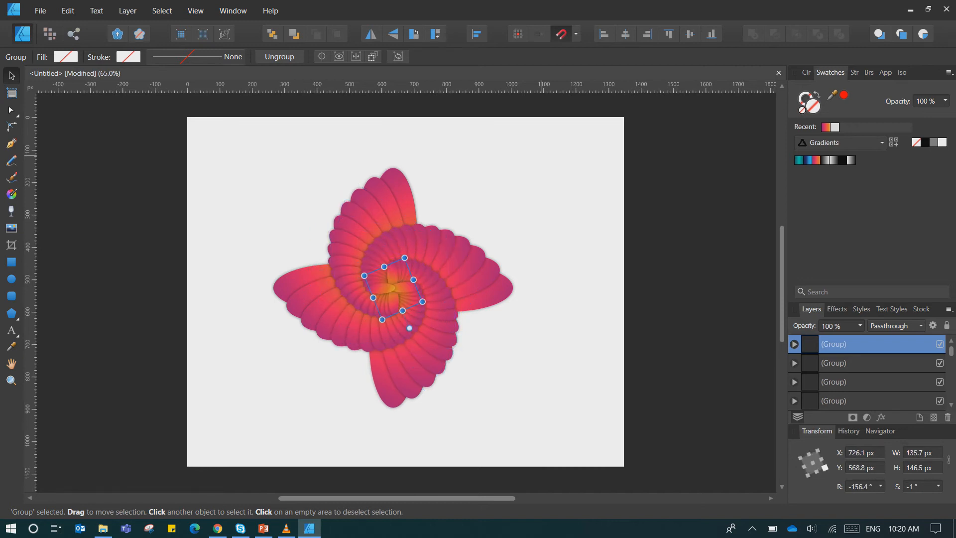
key("ctrl+j")
key("ctrl+j")
key("ctrl+j")
key("ctrl+j")
key("ctrl+j")
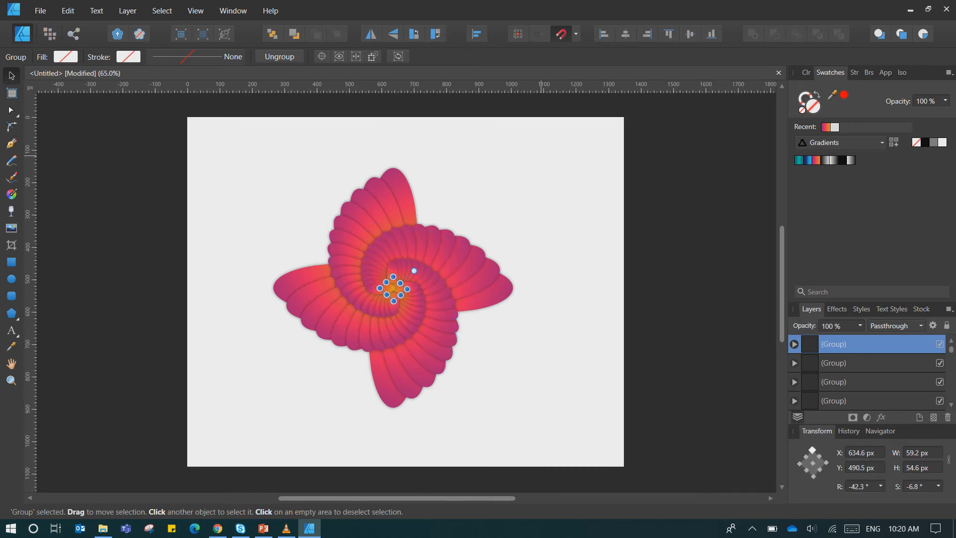
key("ctrl+j")
key("ctrl+j")
key("ctrl+j")
key("ctrl+j")
key("ctrl+j")
key("ctrl+j")
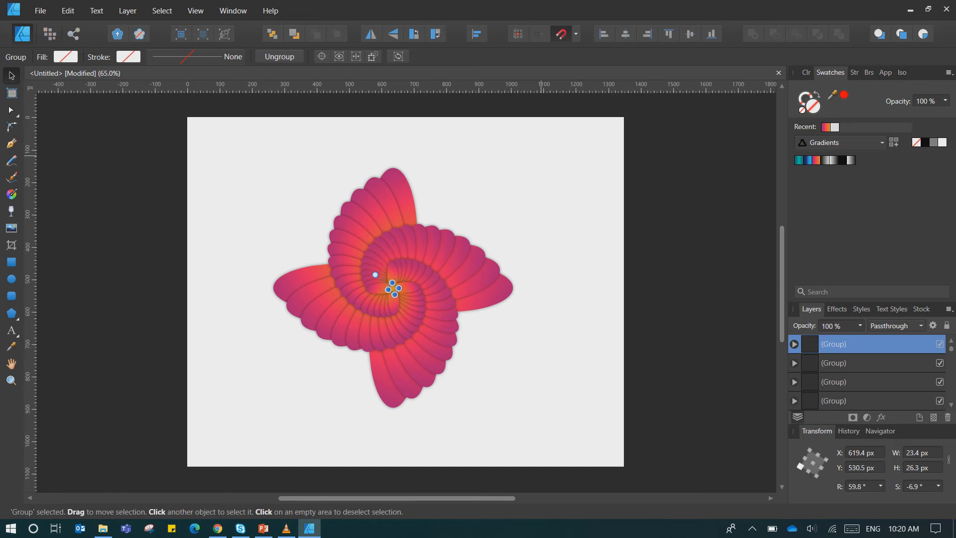
key("ctrl+j")
key("ctrl+j")
key("ctrl+j")
key("ctrl+j")
key("ctrl+j")
key("ctrl+j")
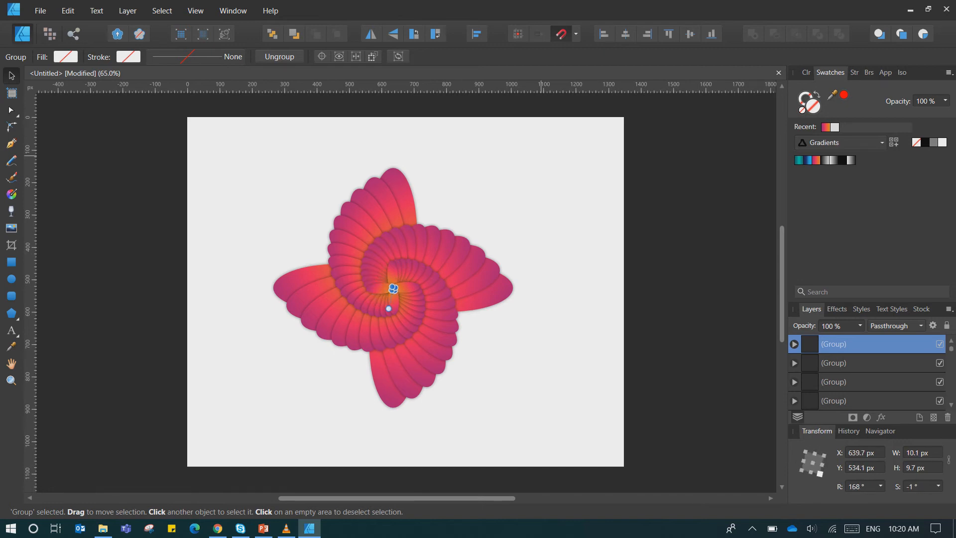
key("ctrl+j")
key("ctrl+j")
key("ctrl+j")
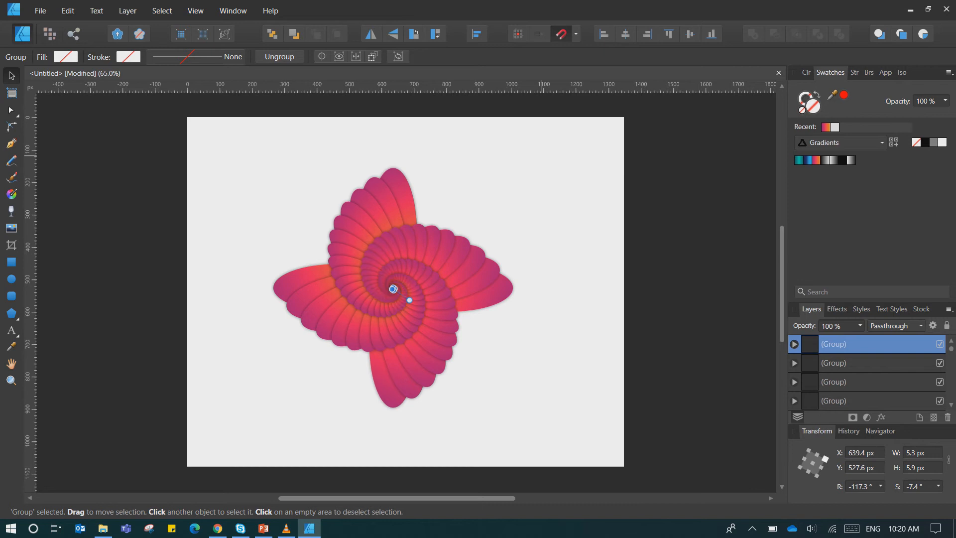
- Combine all the spiral copies into a single group and deselect it
left_click(830, 343)
key("ctrl+a")
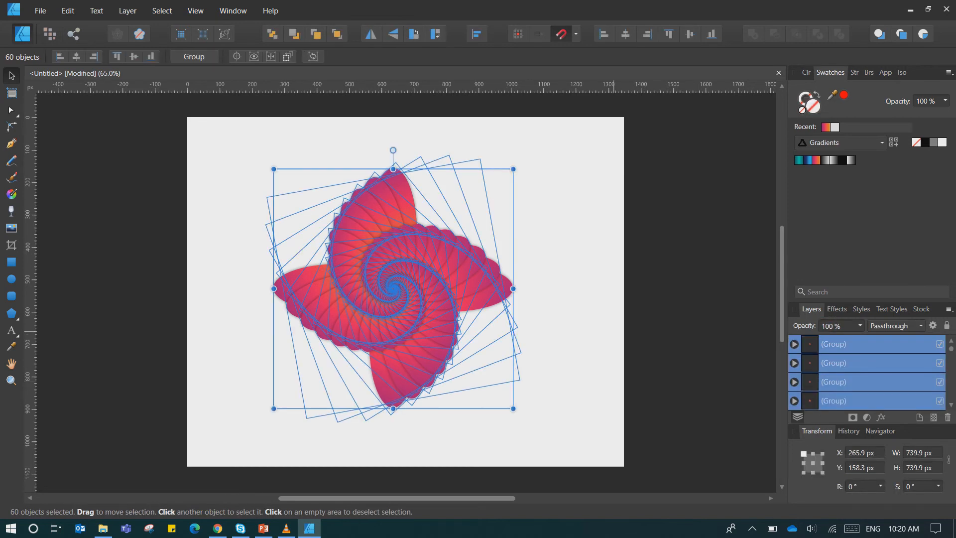
key("ctrl+g")
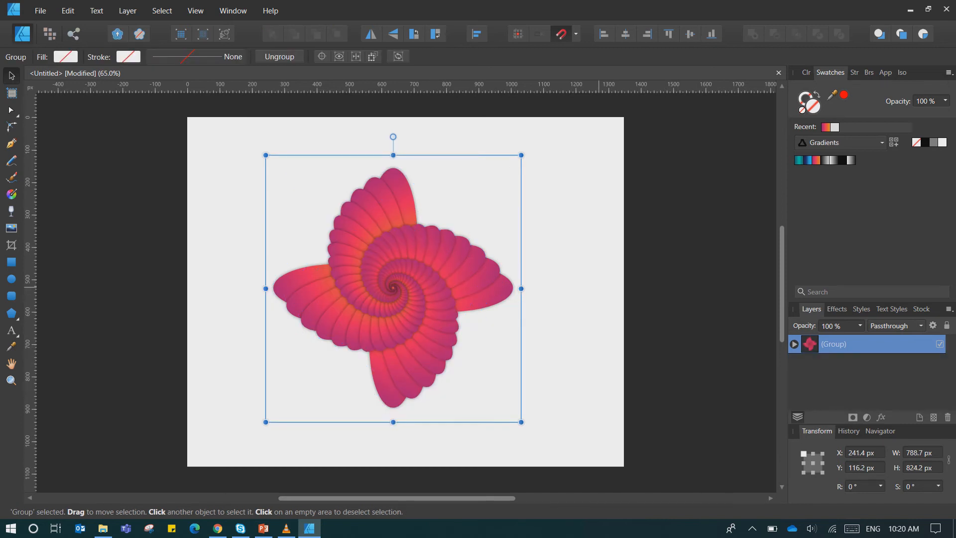
left_click(597, 284)
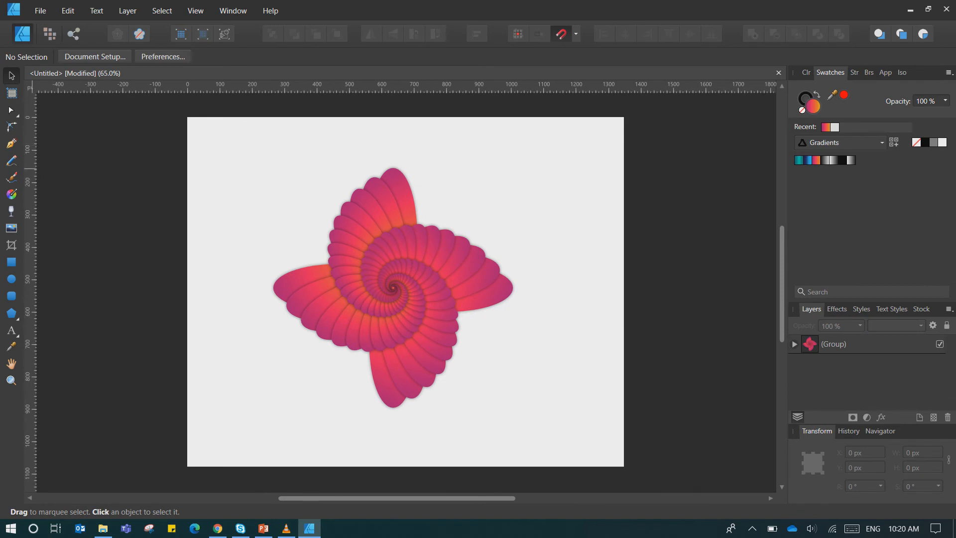
- Draw a page-sized background rectangle behind the flower and narrow it to 675 px so it covers the page's left half
left_click(11, 261)
left_click_drag(188, 117, 624, 467)
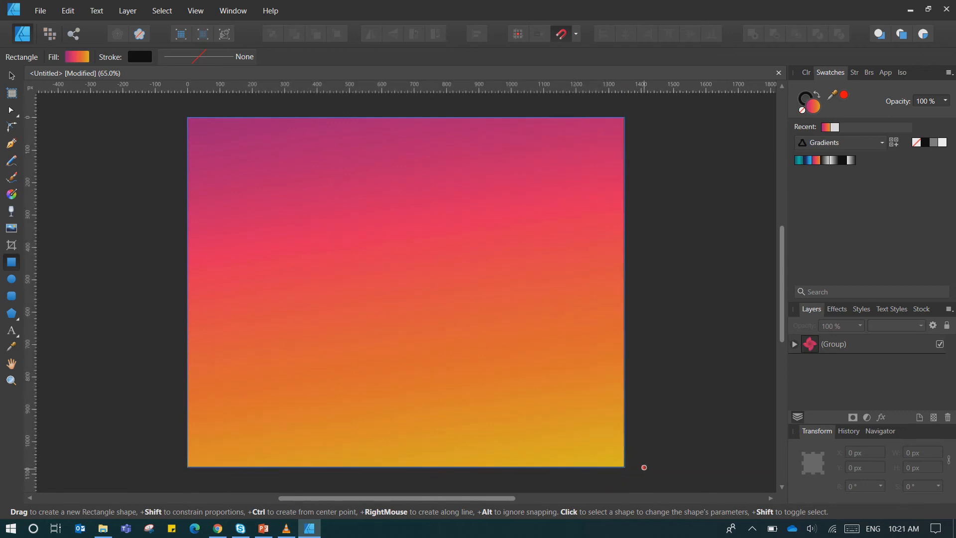
left_click_drag(527, 312, 415, 311)
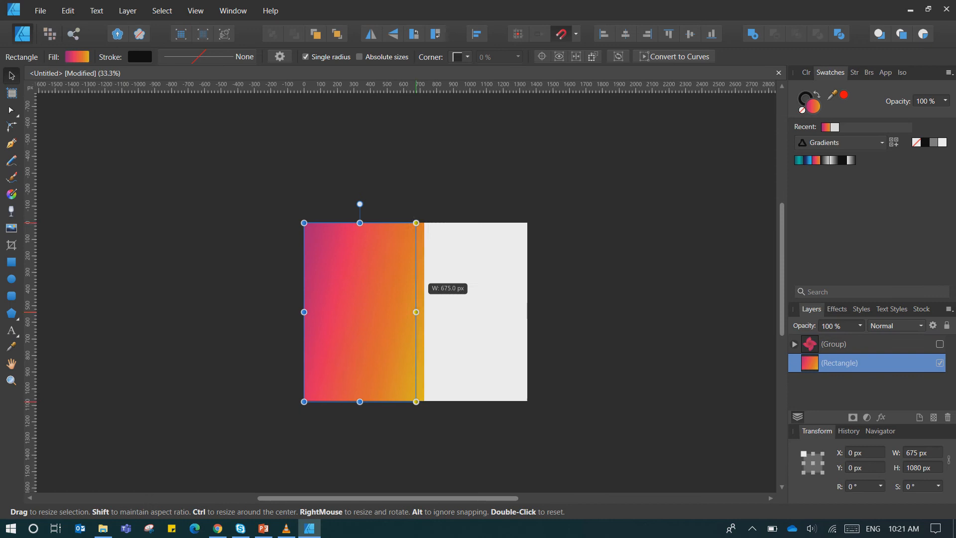
- Make the flower group visible again above the background rectangle
left_click(861, 344)
left_click(939, 344)
scroll(452, 338, "up", 2)
- Fill the background rectangle behind the flower with solid black
left_click(283, 244)
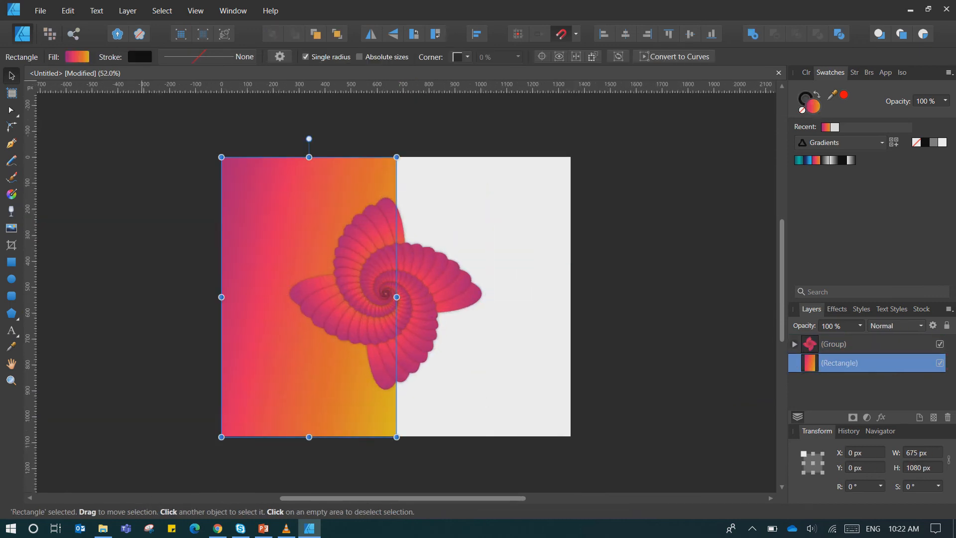
left_click(77, 56)
left_click(60, 79)
left_click(26, 79)
left_click(42, 133)
left_click(85, 115)
left_click(47, 144)
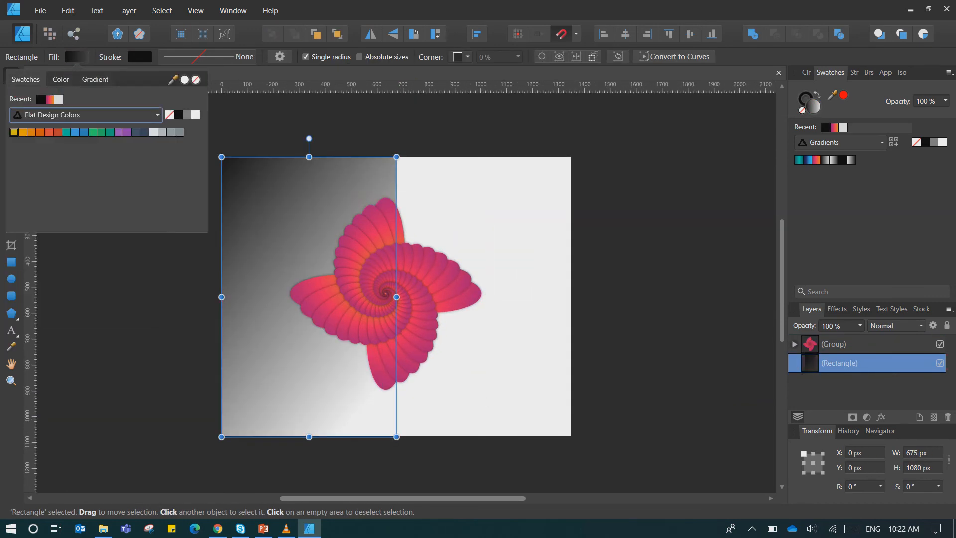
left_click(179, 115)
left_click(239, 125)
- Shrink the flower group to 675 px wide and move it onto the black half of the page
left_click(388, 279)
mouse_move(488, 187)
left_mouse_down()
mouse_move(435, 243)
mouse_move(476, 200)
left_mouse_up()
left_click_drag(398, 284, 321, 287)
left_click_drag(400, 202, 397, 206)
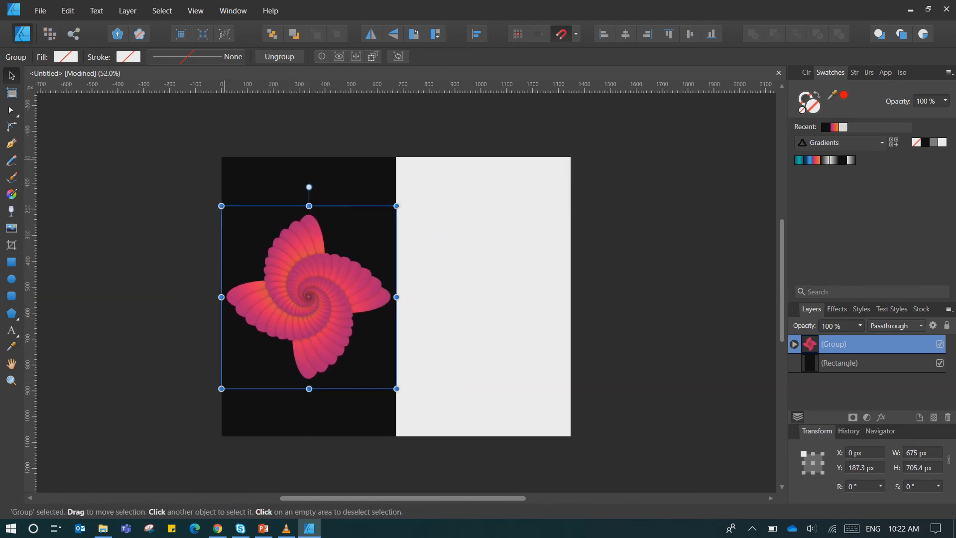
- Center the flower and black rectangle on each other horizontally and vertically, aligning to Last Selected
left_click_drag(202, 143, 407, 464)
left_click(477, 34)
left_click(507, 88)
left_click(503, 148)
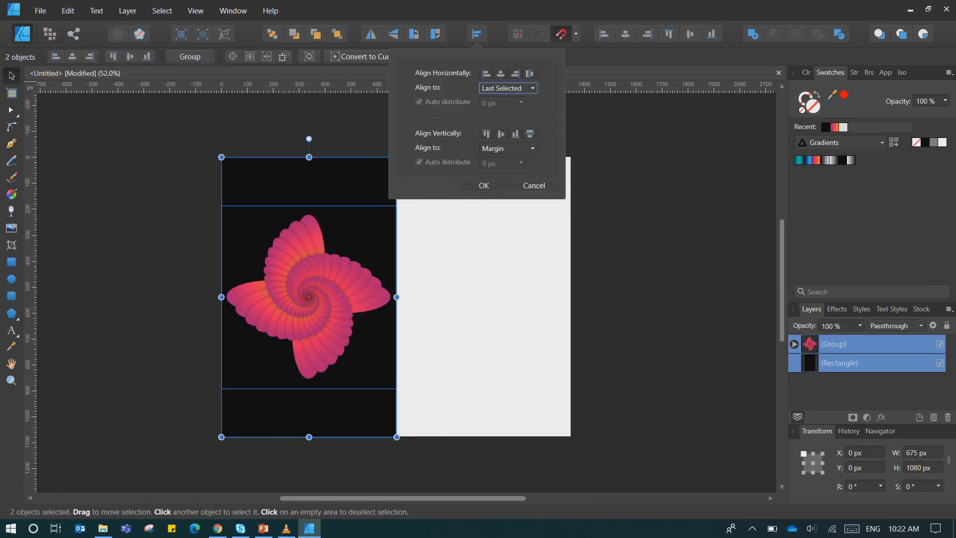
left_click(506, 149)
left_click(502, 209)
left_click(500, 134)
left_click(484, 185)
left_click(617, 188)
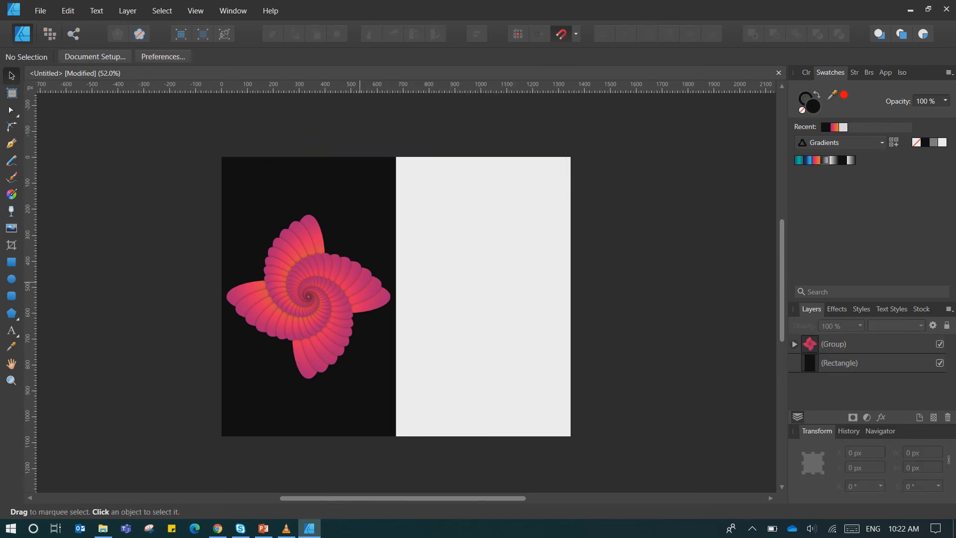
- Reselect the flower with the black rectangle and reapply the centered alignment relative to Last Selected
left_click(360, 281)
left_click(363, 196, "shift")
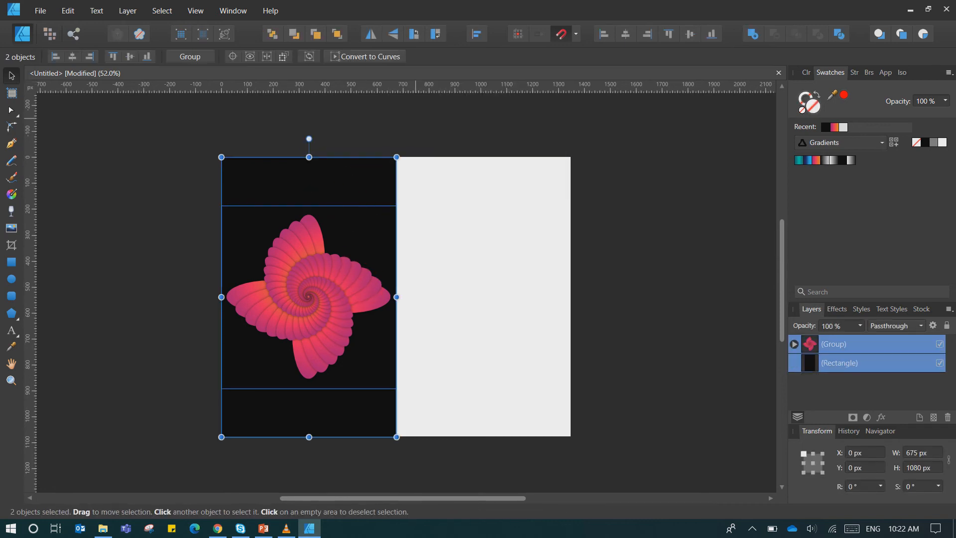
left_click(476, 34)
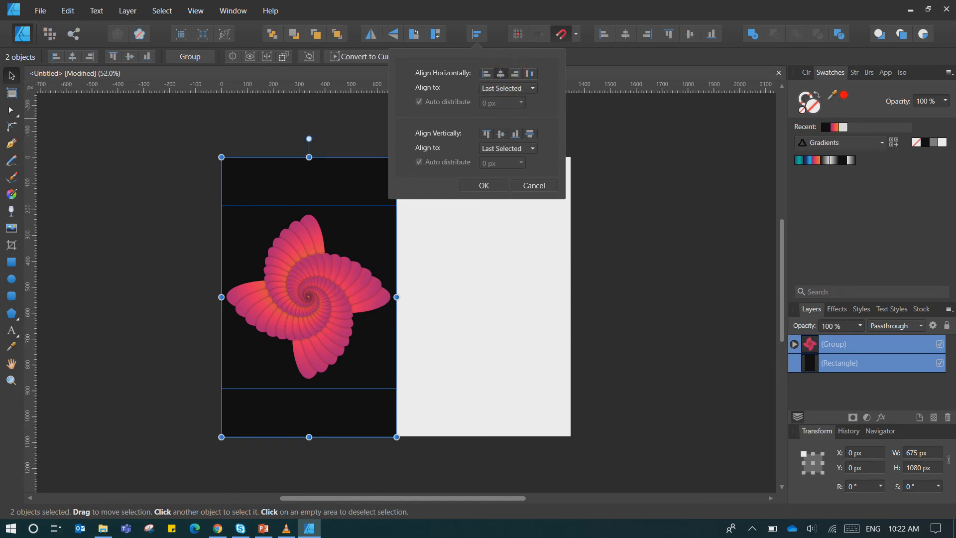
left_click(484, 186)
left_click(613, 295)
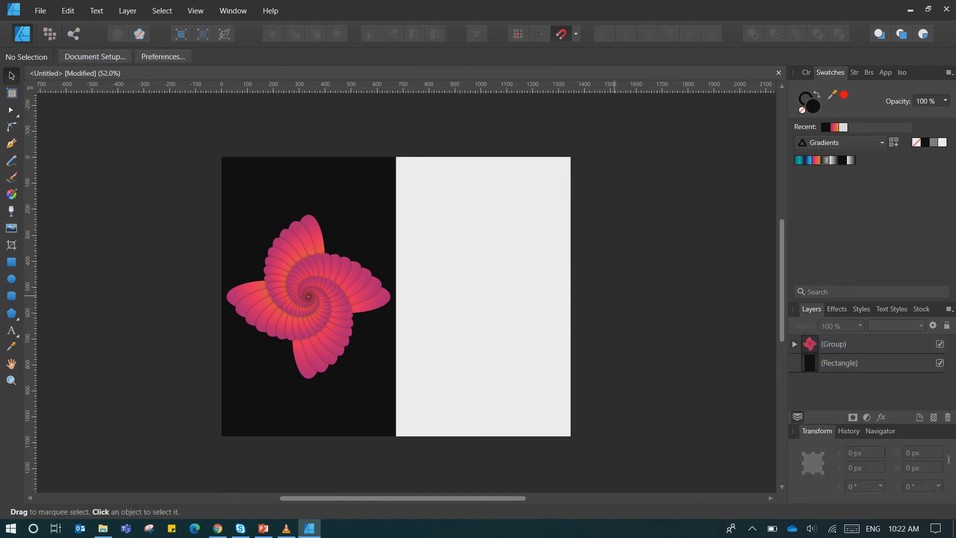
- Duplicate the flower group and move the copy straight across onto the white half of the page
left_click(356, 277)
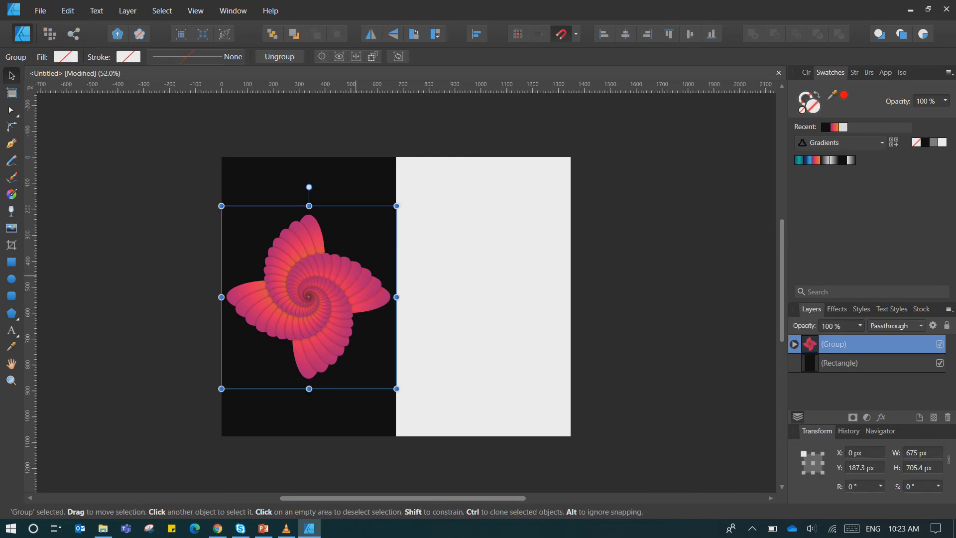
key("ctrl+j")
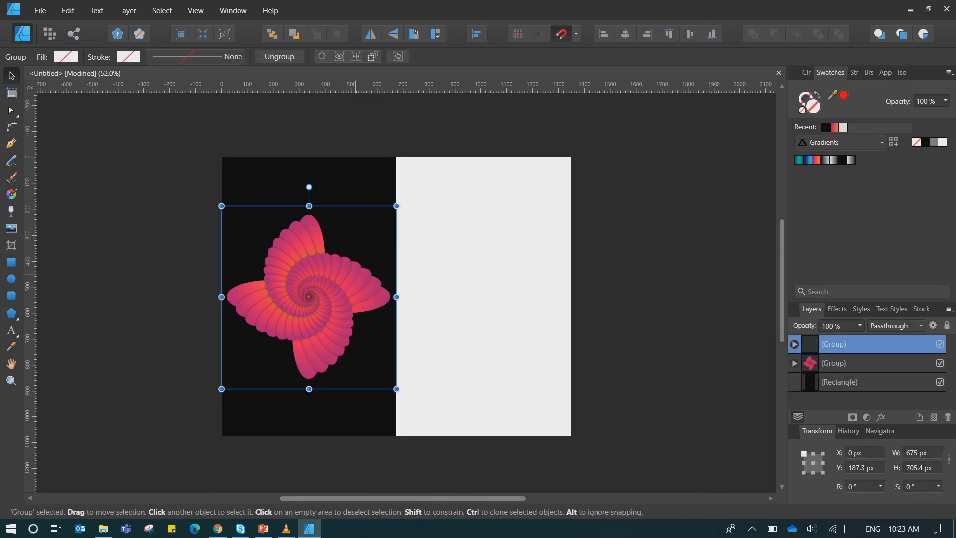
left_click_drag(351, 275, 526, 275)
left_click(662, 322)
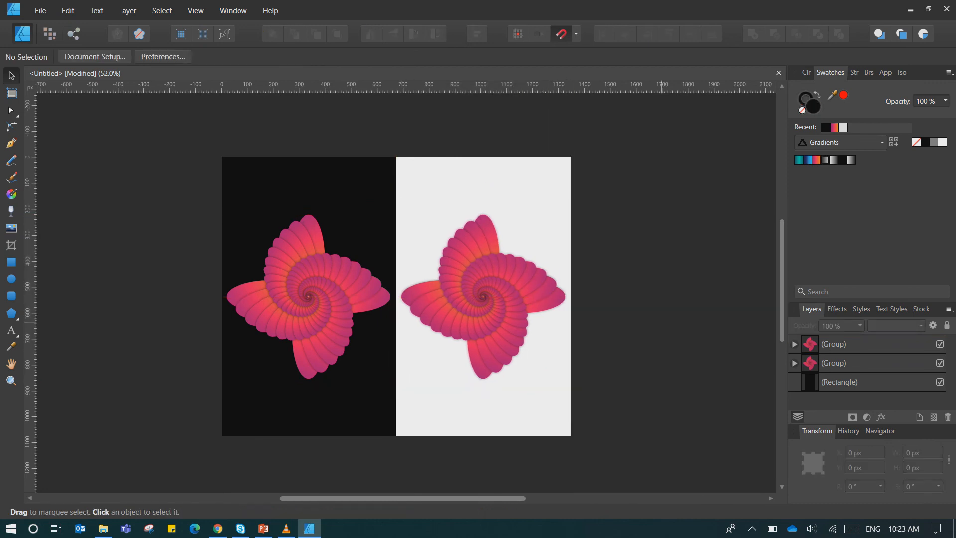
- Try the teal gradient swatch on the flower copy and replace it with the blue gradient swatch
left_click(846, 344)
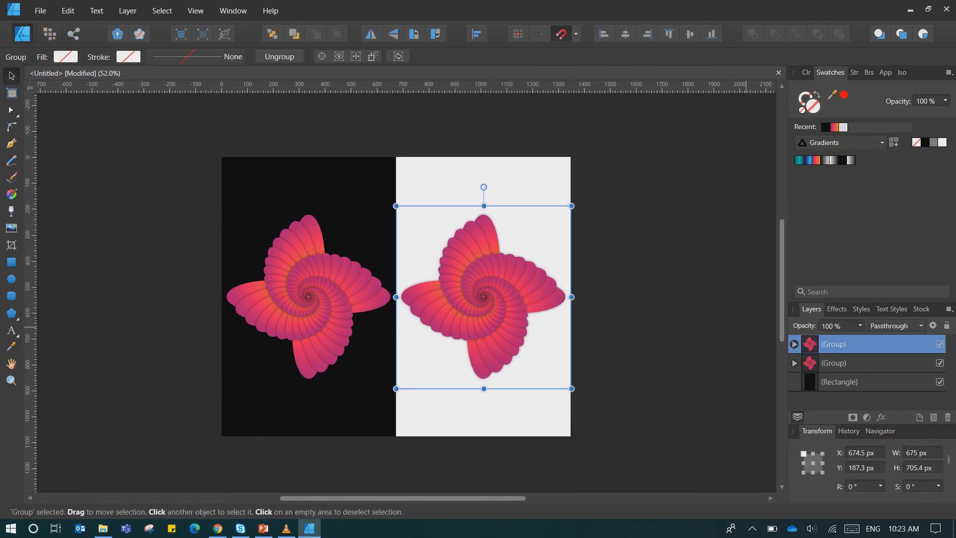
left_click(799, 160)
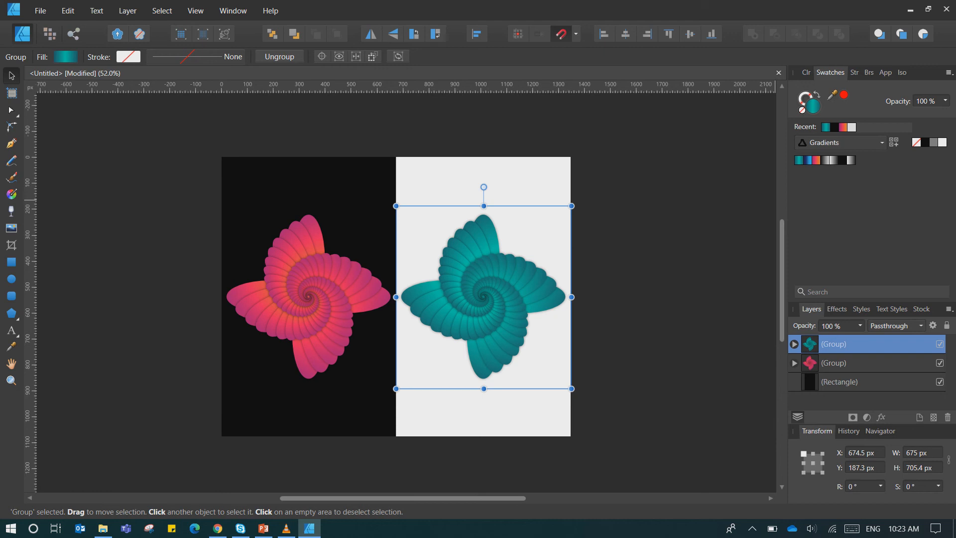
left_click(807, 160)
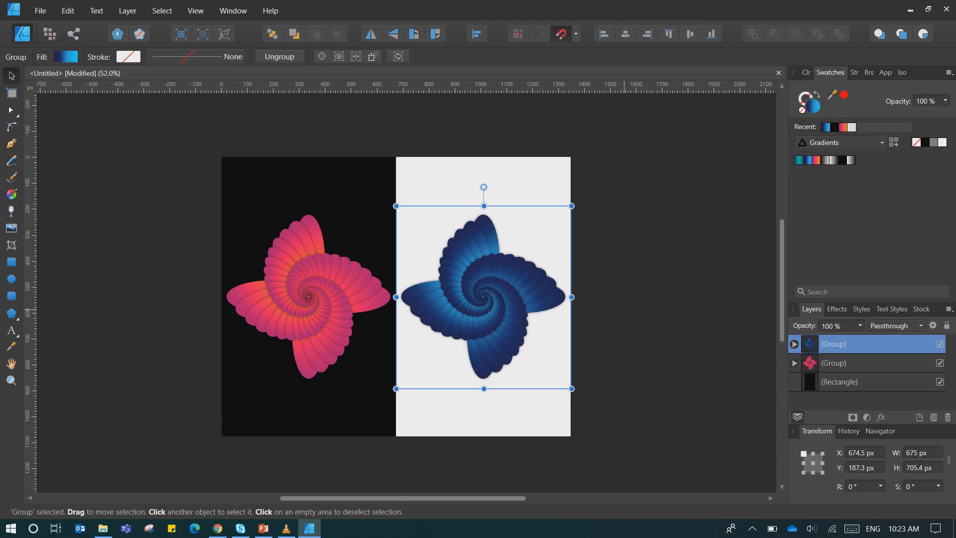
left_click(623, 309)
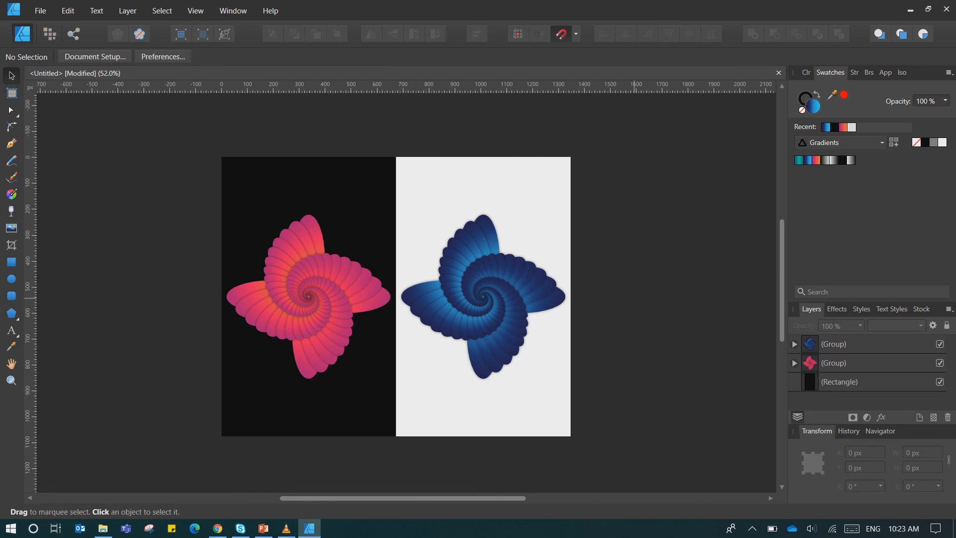
- Delete the black background rectangle and hide the pink flower group
left_click(378, 187)
key("Delete")
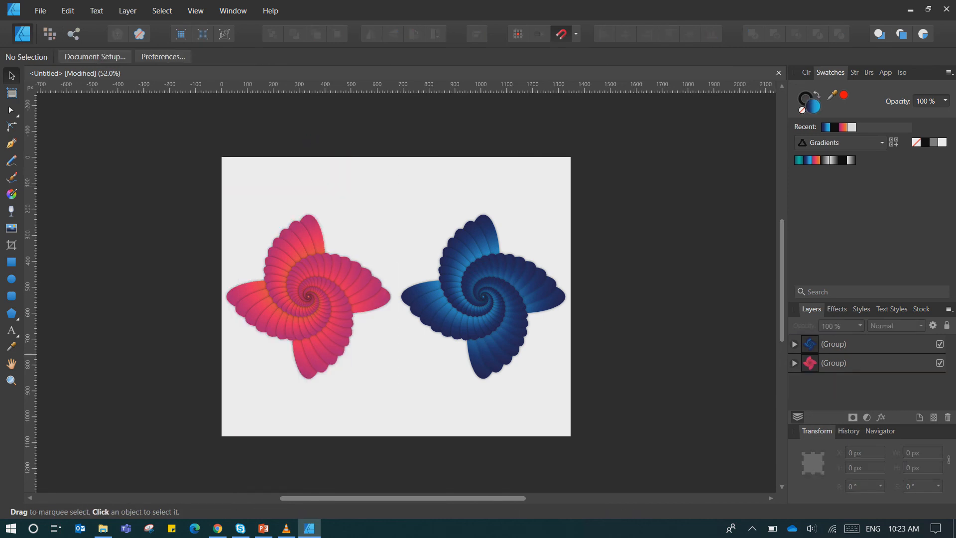
left_click(939, 362)
left_click(939, 363)
left_click(355, 303)
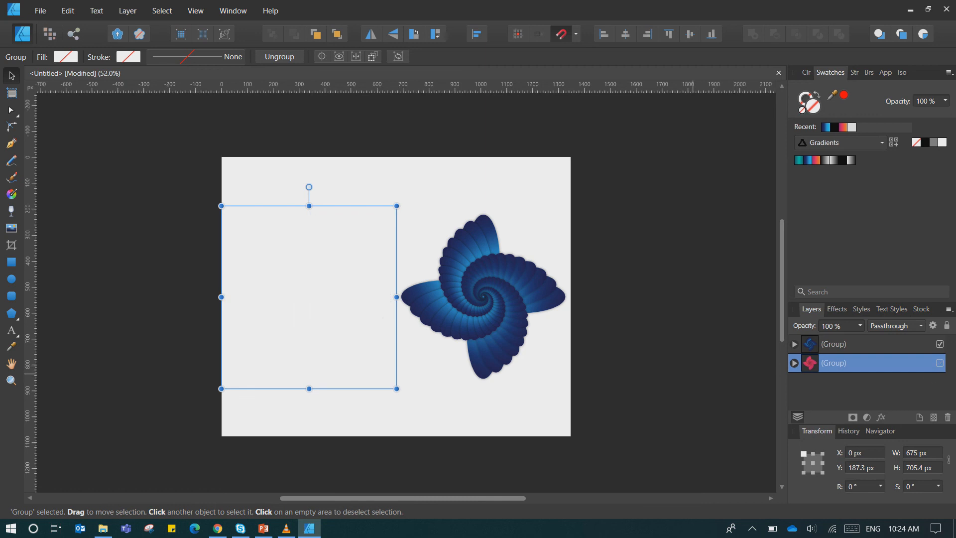
left_click(697, 412)
- Enlarge the blue flower to about 903 by 944 px and move it near the middle of the page
left_click(478, 289)
left_click_drag(396, 205, 341, 148)
left_click_drag(453, 264, 399, 291)
left_click(643, 332)
left_click(398, 298)
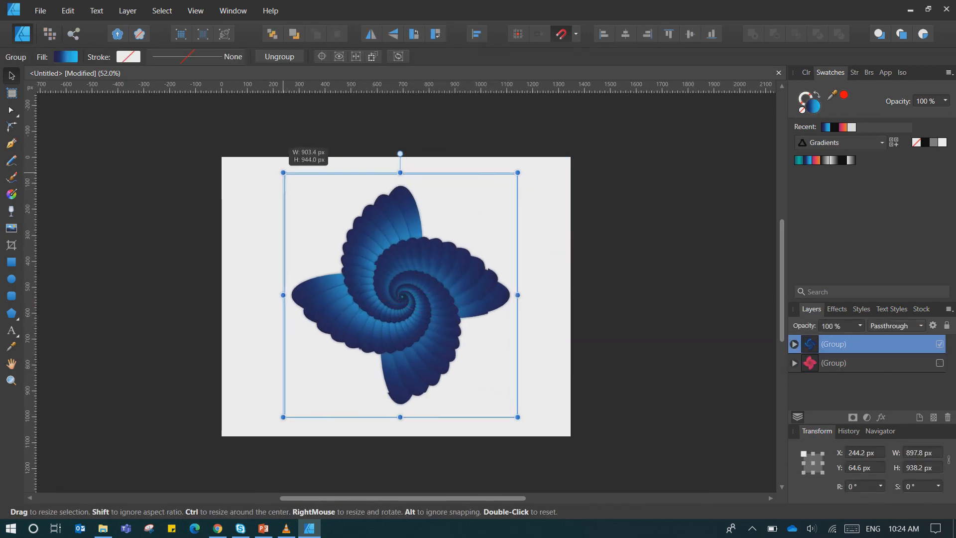
left_click_drag(399, 160, 389, 162)
left_click(662, 301)
- Center the blue flower on the page horizontally and vertically, aligning to Margin
left_click(478, 278)
left_click(476, 34)
left_click(507, 149)
left_click(498, 128)
left_click(490, 189)
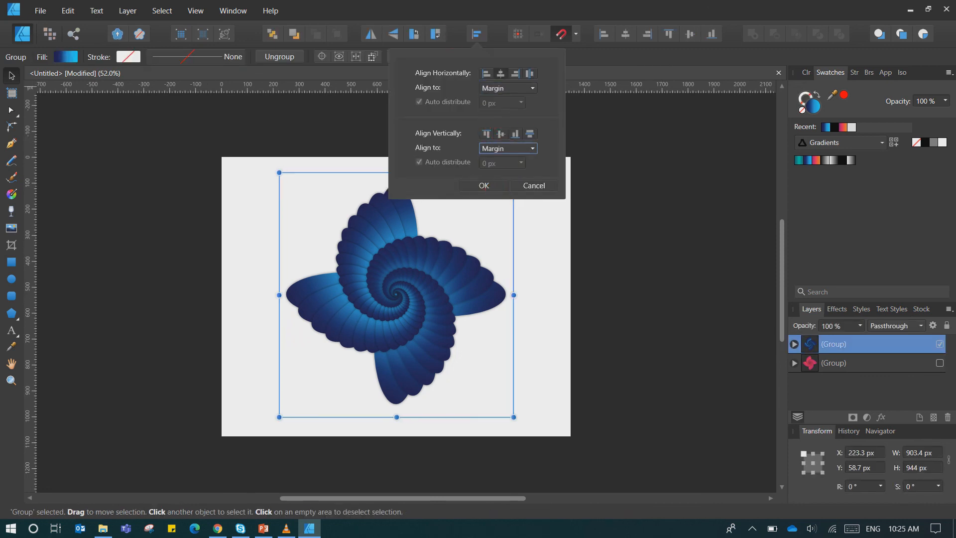
left_click(644, 247)
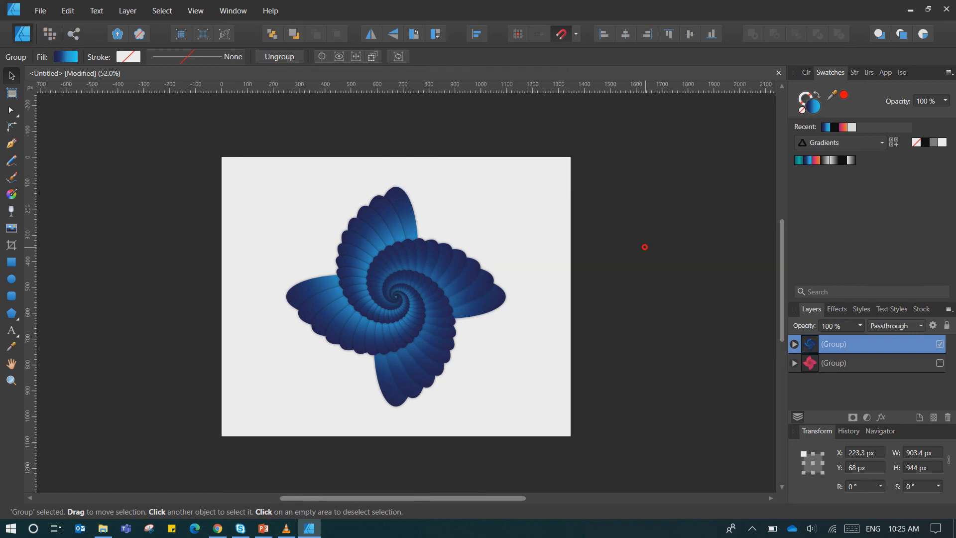